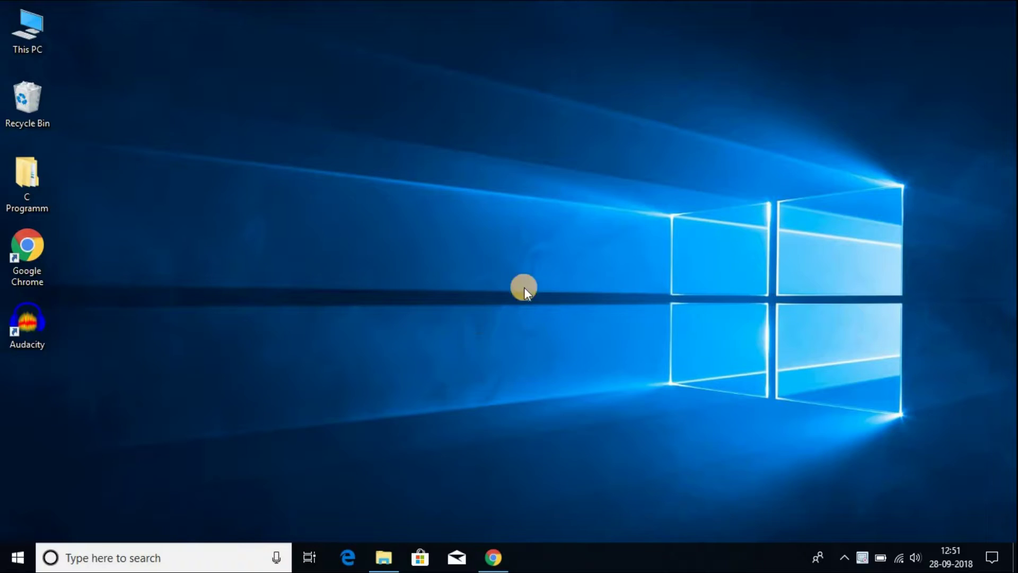
Step: Restore the Chrome window showing the Google results for 'opera'
click(493, 558)
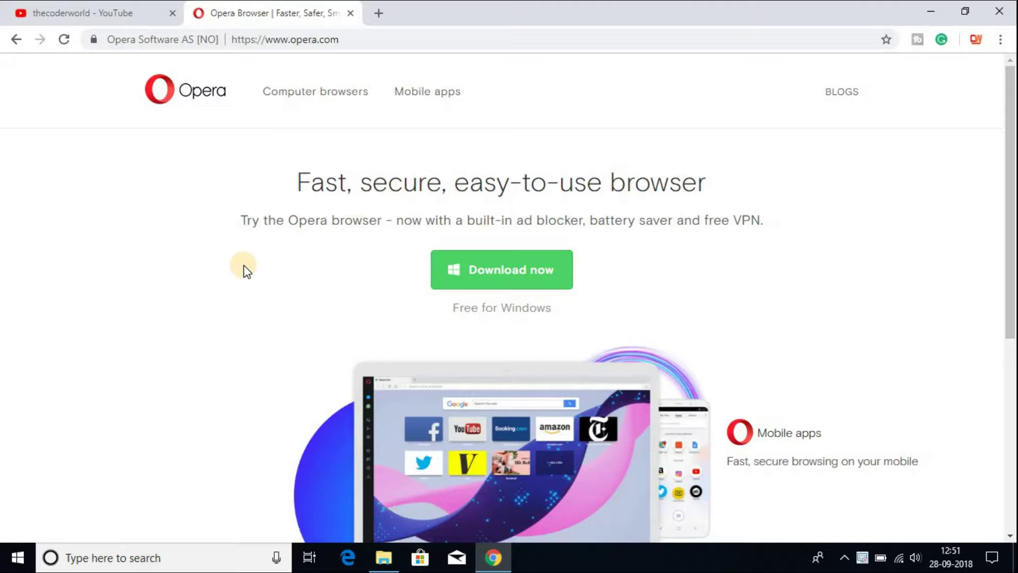
scroll(440, 163, down, 2)
scroll(440, 165, down, 3)
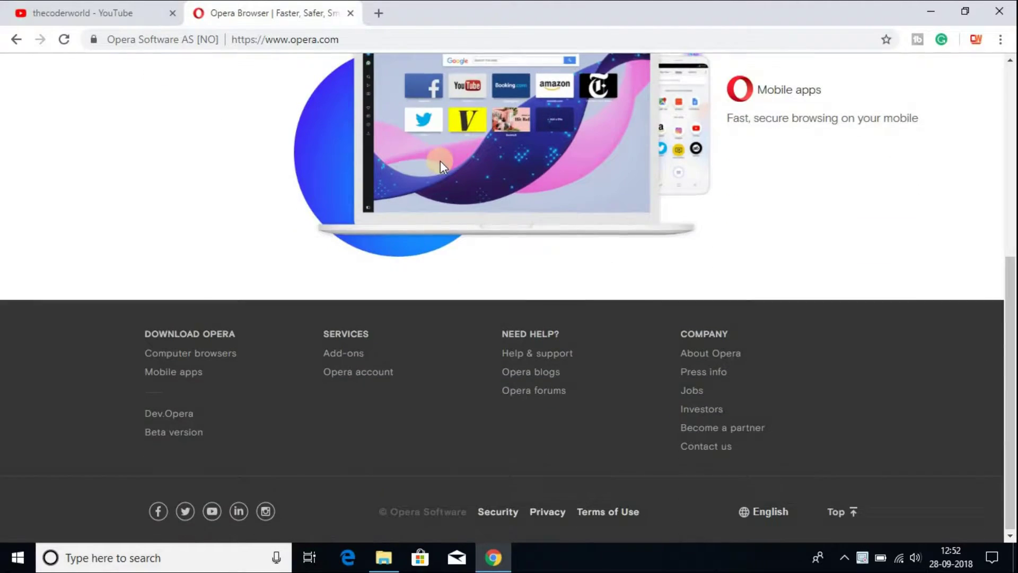
scroll(440, 164, up, 5)
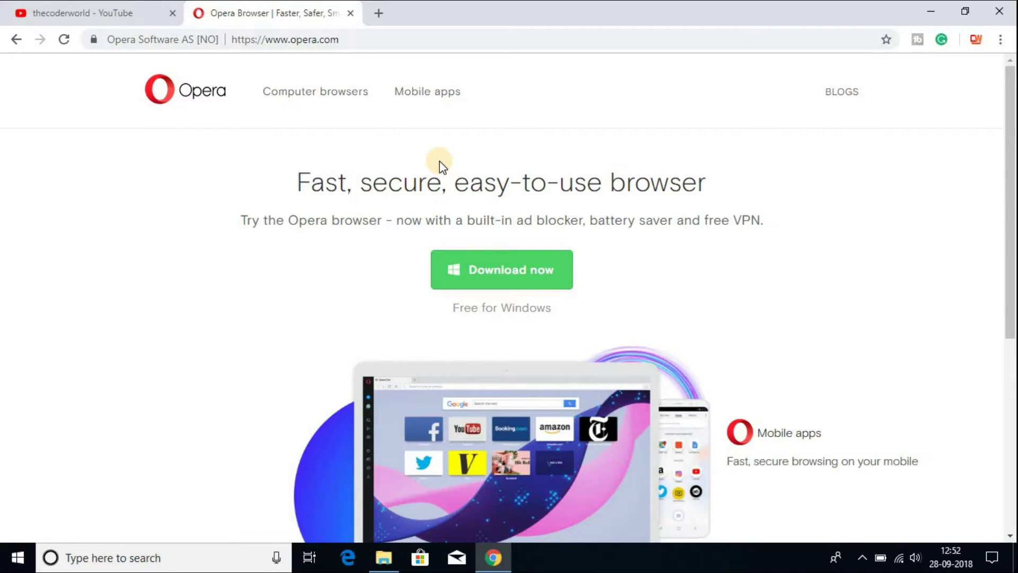
Step: Go to Opera's Computer browsers page and settle on the Windows version after viewing Mac
click(322, 100)
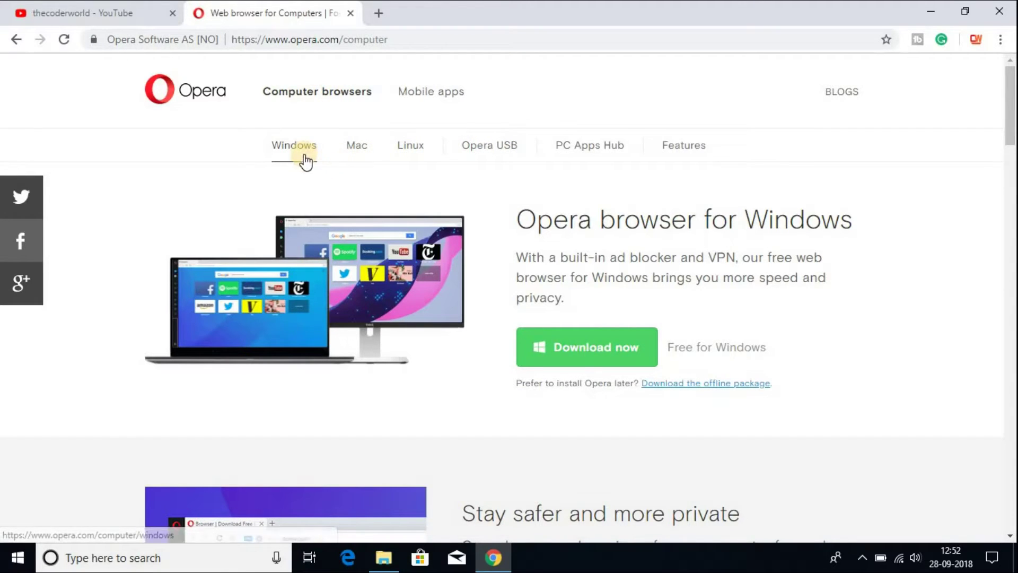
click(359, 147)
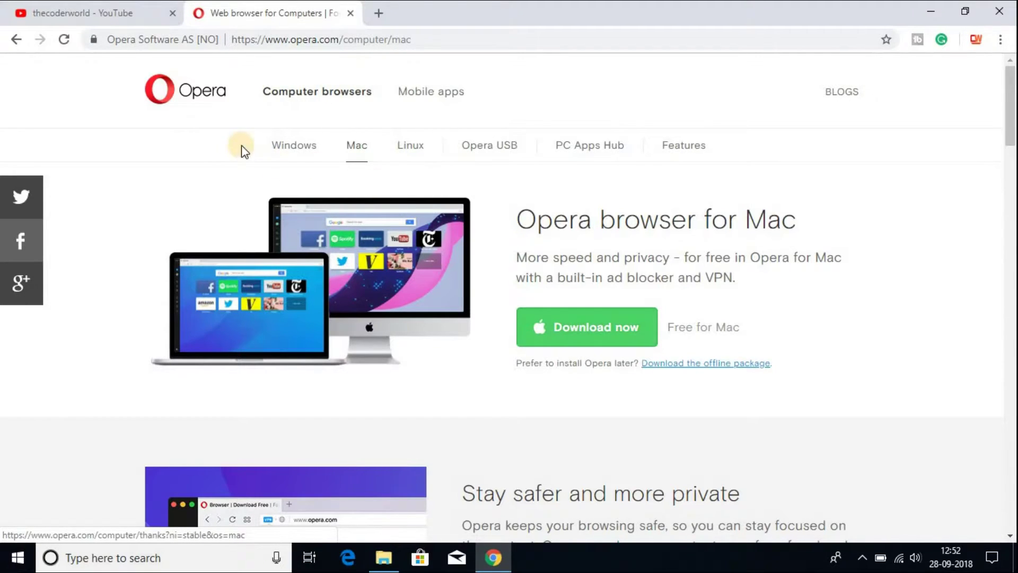
click(284, 151)
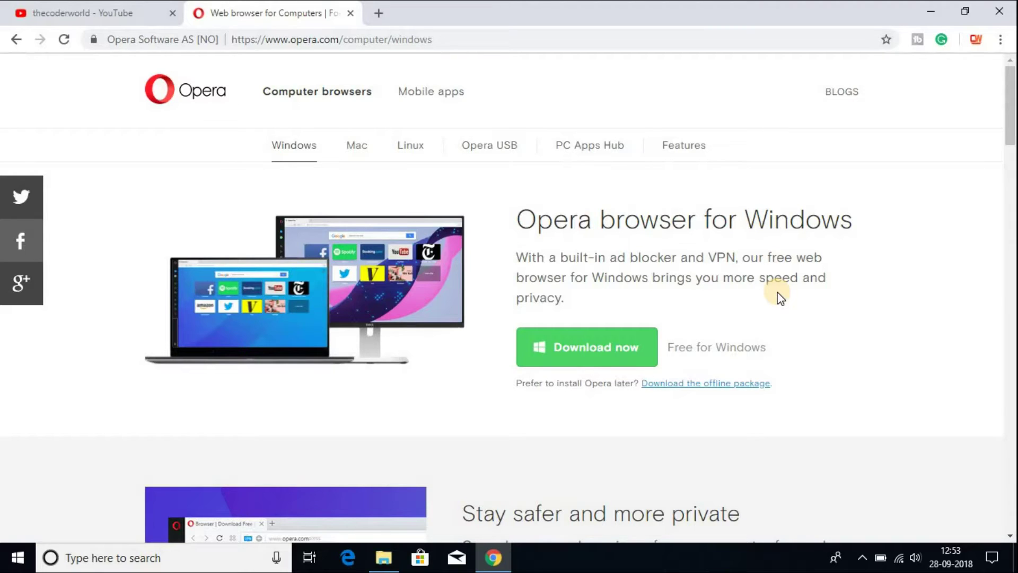
scroll(777, 291, down, 2)
scroll(778, 291, up, 2)
scroll(582, 293, down, 2)
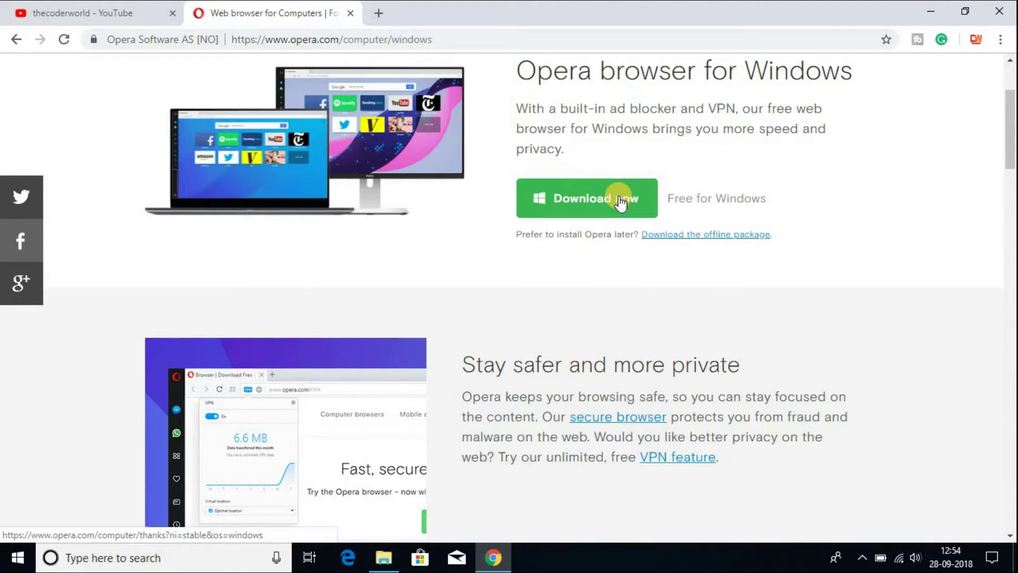
Step: Download OperaSetup.exe for Windows and launch it from Chrome's download bar
click(619, 198)
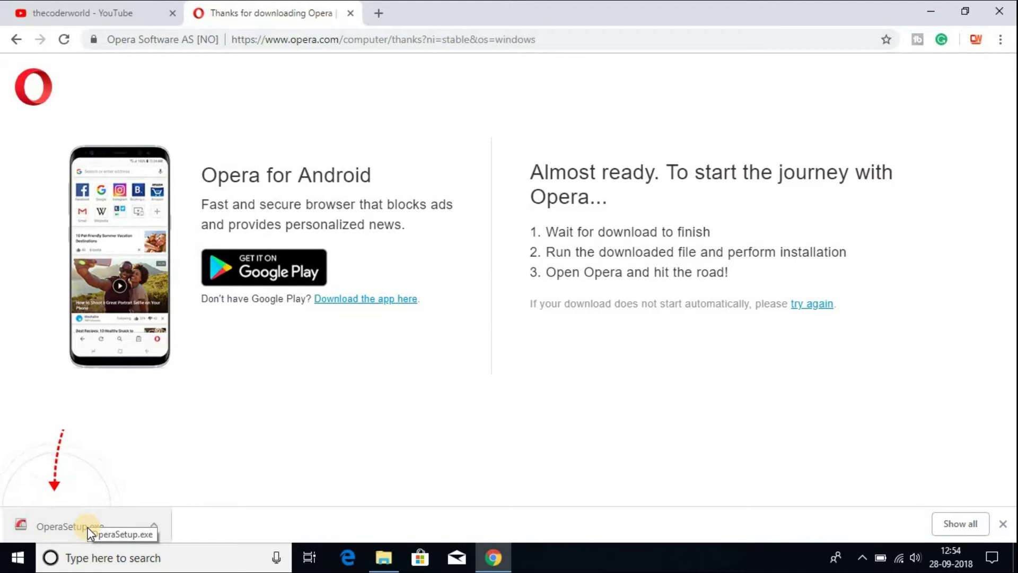
click(89, 531)
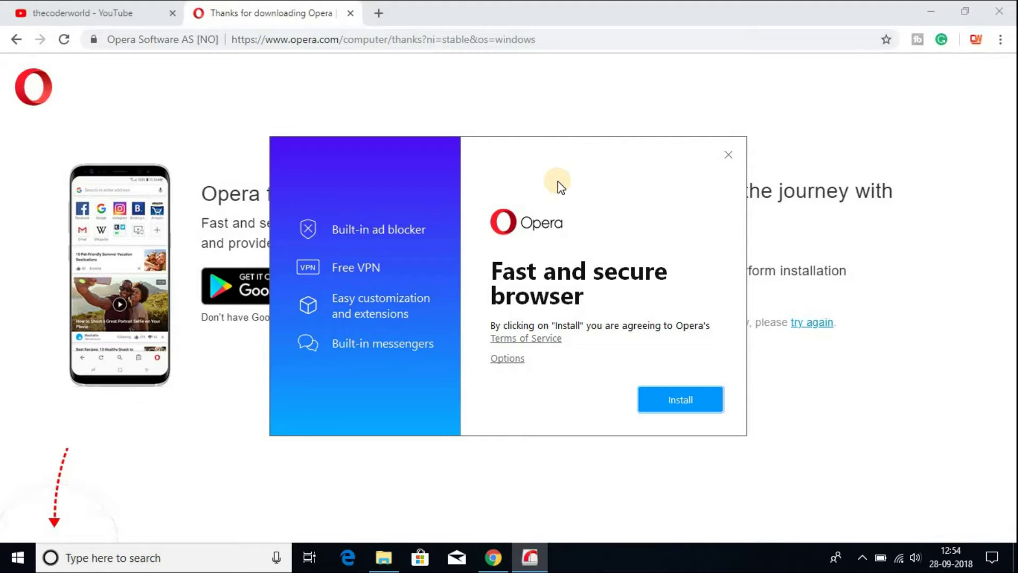
Step: Minimize Chrome and install Opera until it opens on Speed Dial
click(931, 11)
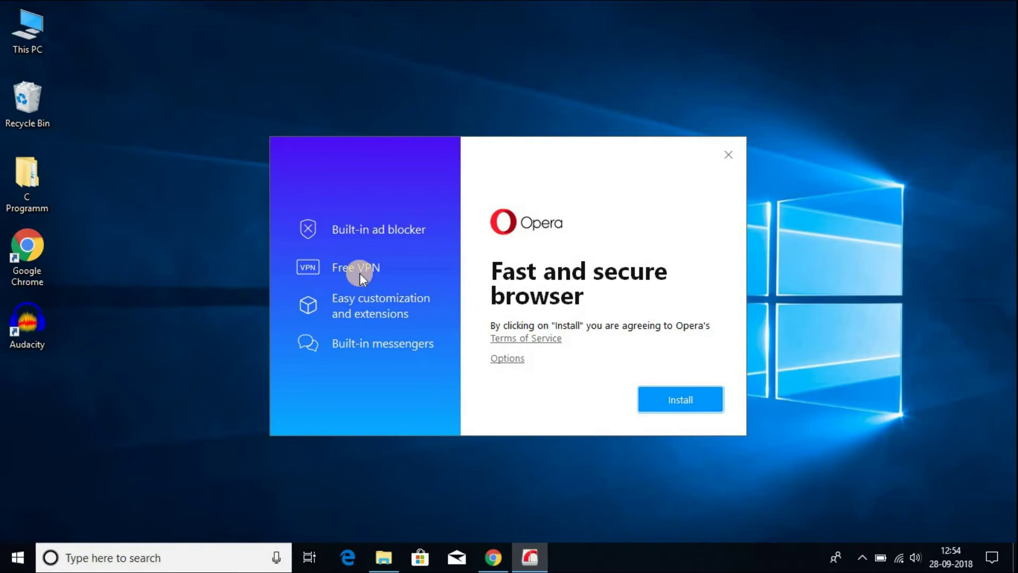
click(665, 402)
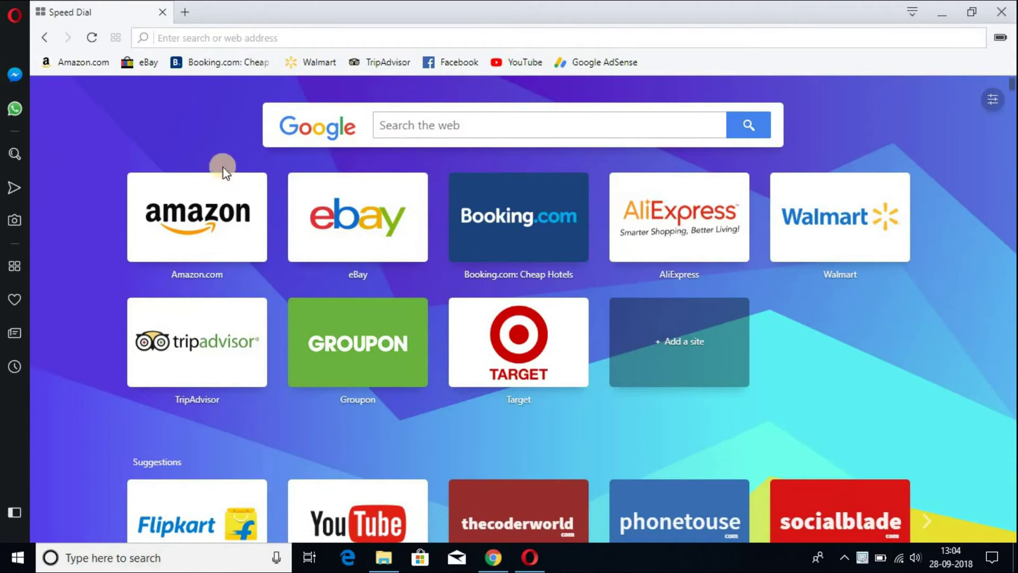
scroll(518, 268, down, 4)
scroll(522, 272, down, 2)
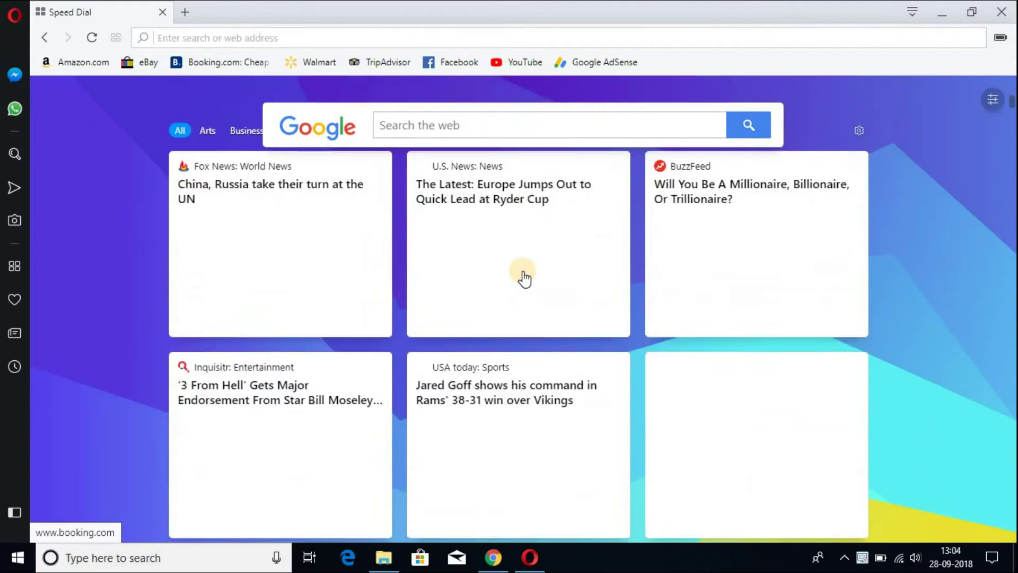
scroll(522, 277, up, 3)
scroll(522, 278, up, 3)
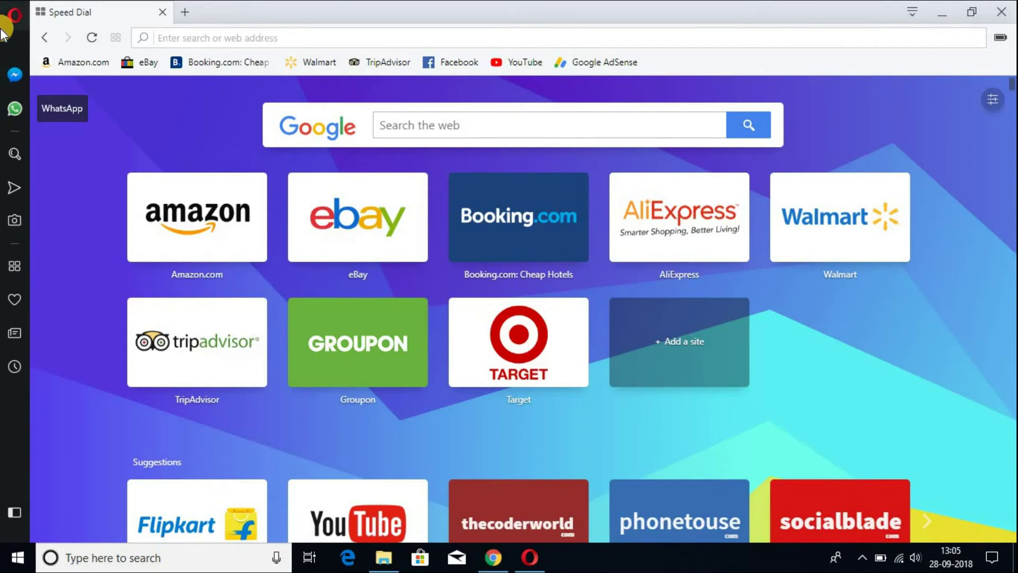
Step: Switch on Block ads in Opera's Settings, reached from the Opera logo menu
click(14, 15)
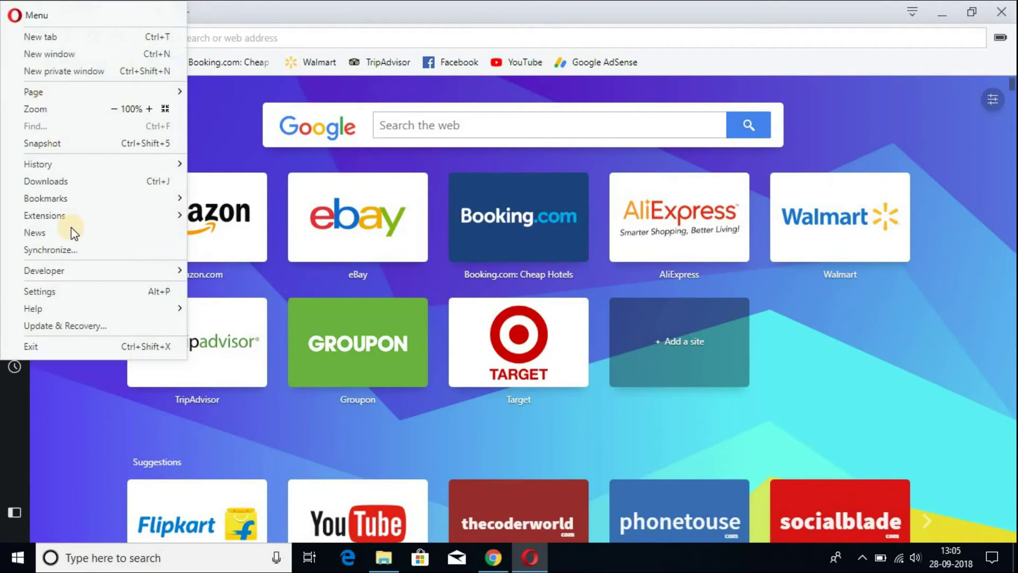
click(66, 290)
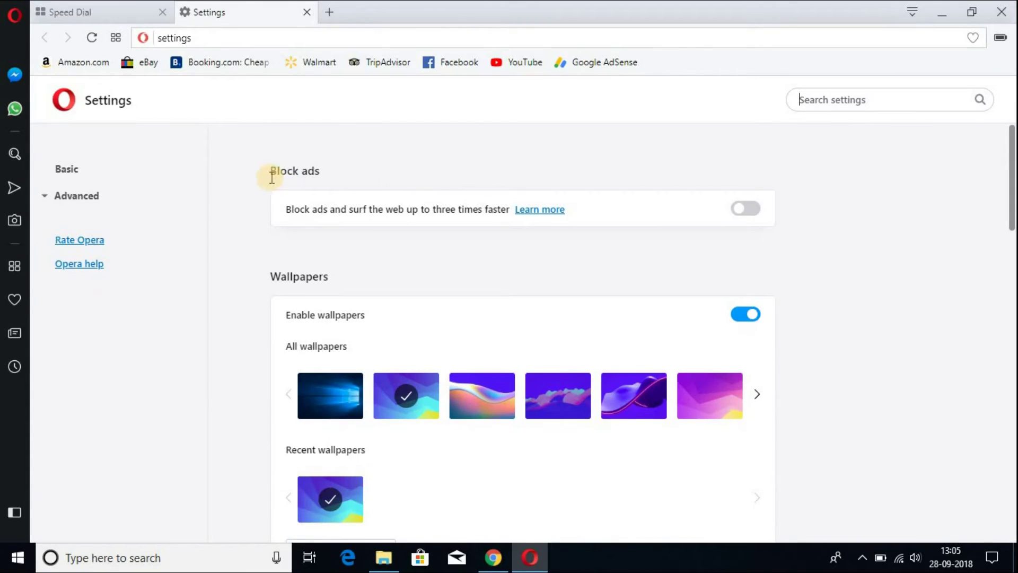
click(745, 209)
Step: Search settings for 'vpn', switch on Enable VPN, and return to the Speed Dial tab
click(861, 97)
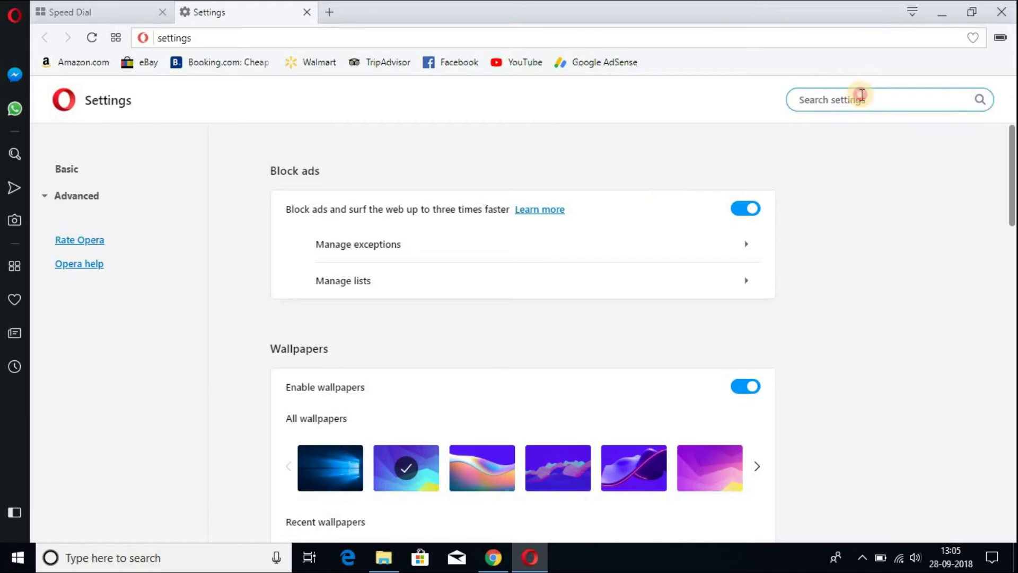
text(vp)
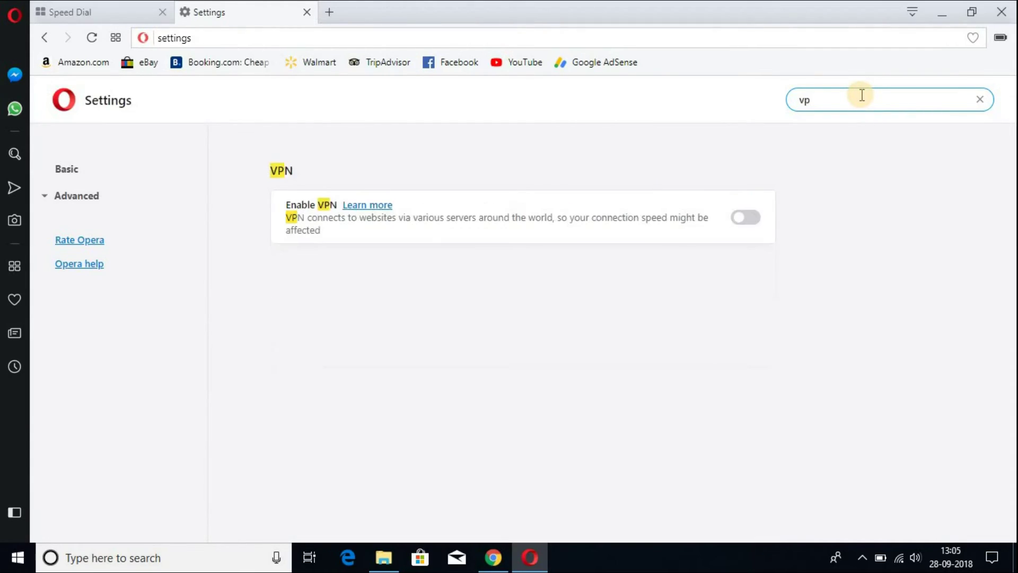
text(n)
click(742, 223)
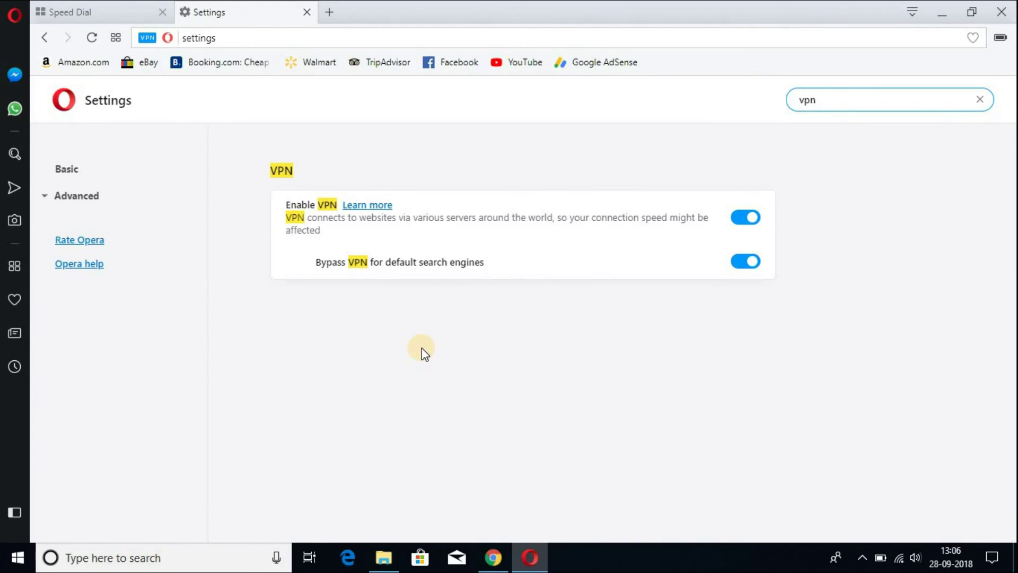
click(754, 222)
key(ctrl+Tab)
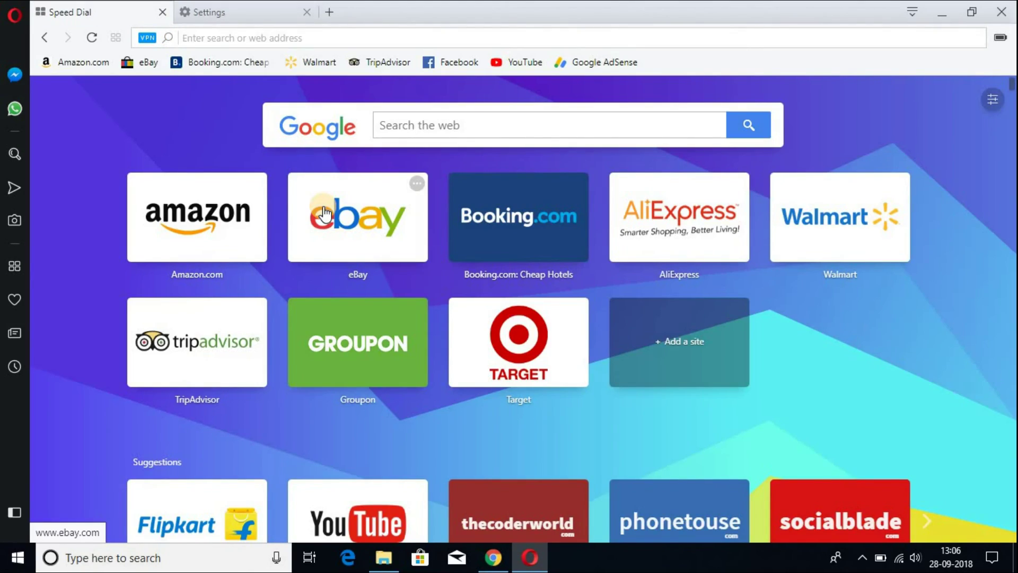